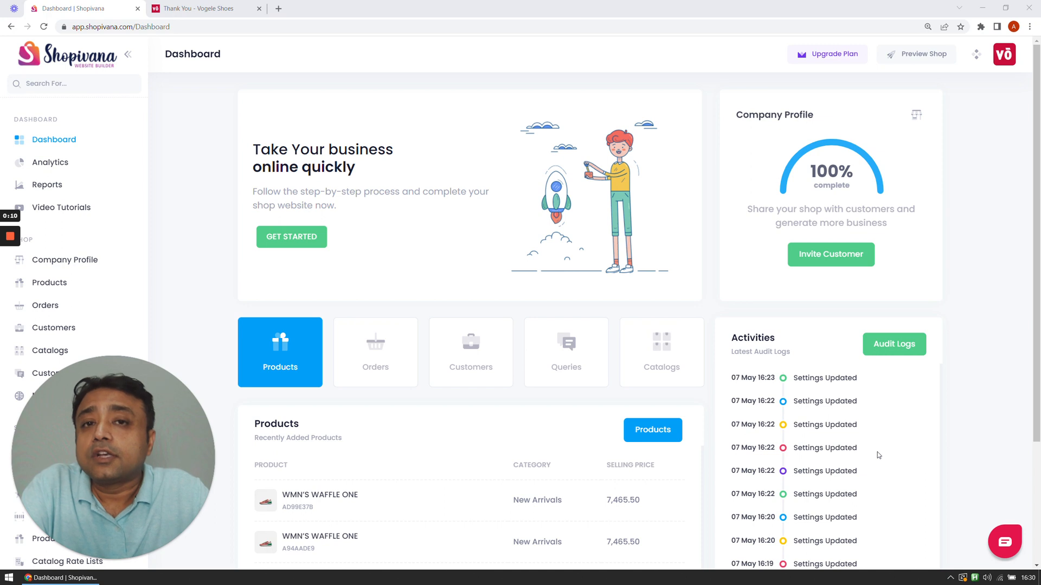
Check the storefront's order confirmation page, return to the admin dashboard and open the Orders list to look through the placed orders.
left_click(212, 8)
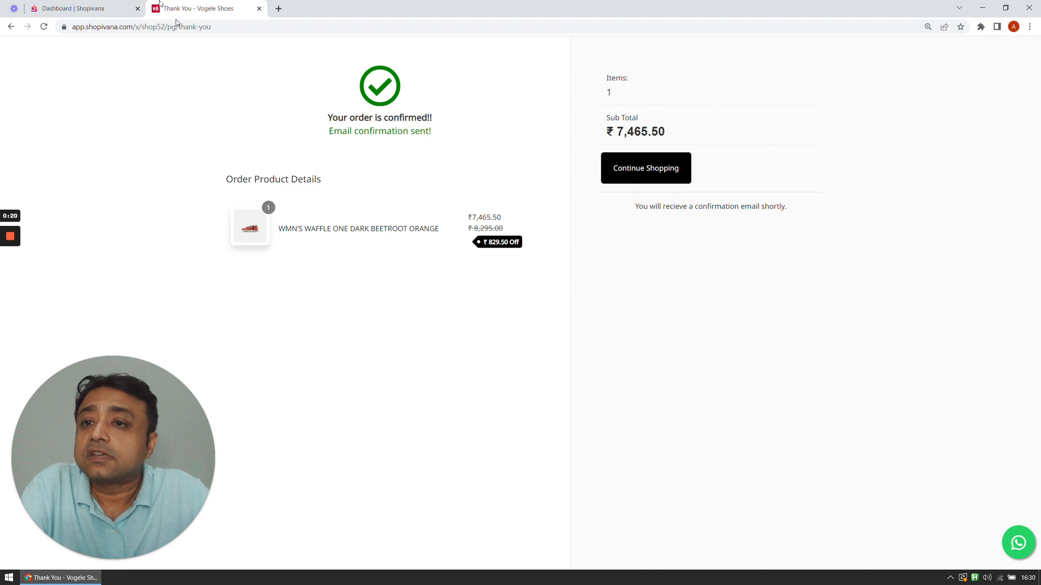
left_click(91, 5)
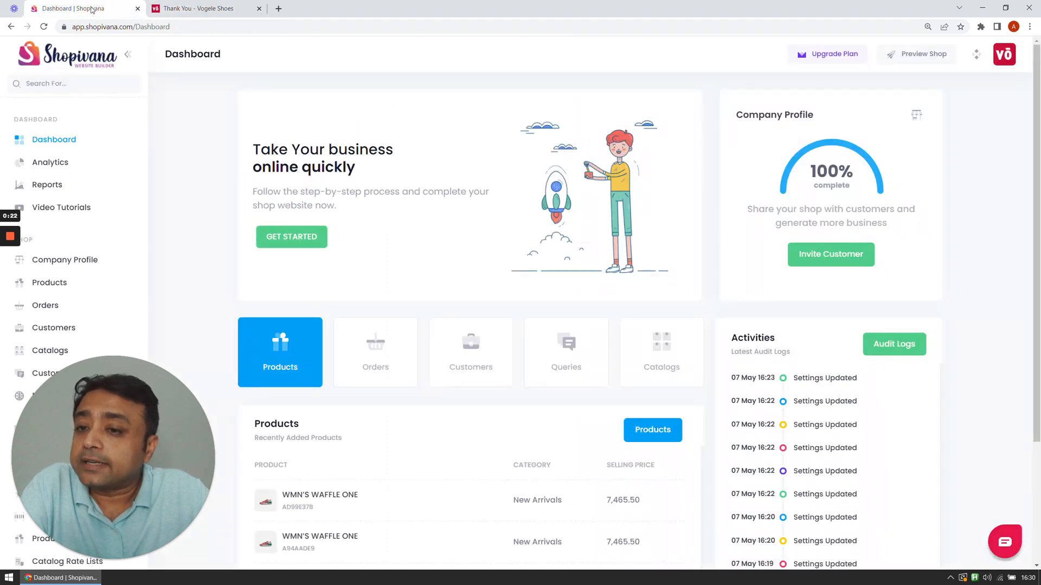
left_click(54, 310)
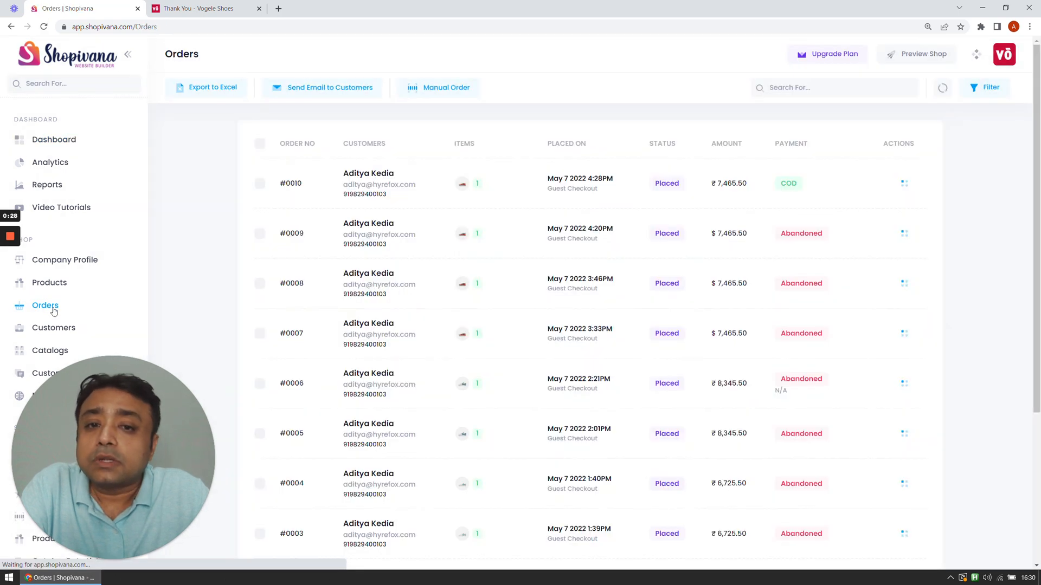
scroll(430, 190, "down", 2)
scroll(431, 190, "down", 2)
scroll(430, 190, "up", 4)
Filter the orders list by COD payment with the order status left at ALL.
left_click(984, 88)
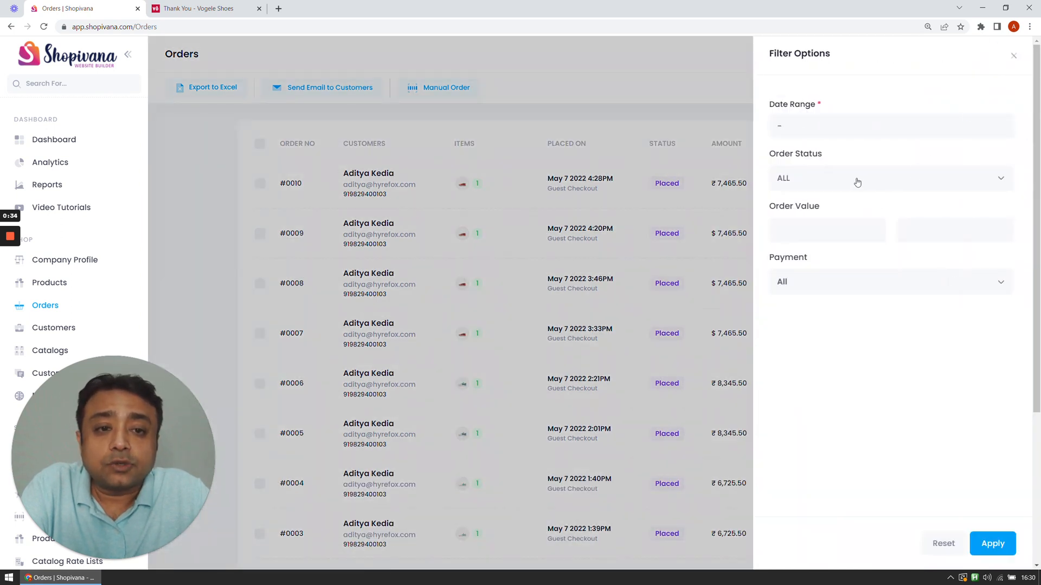
left_click(857, 183)
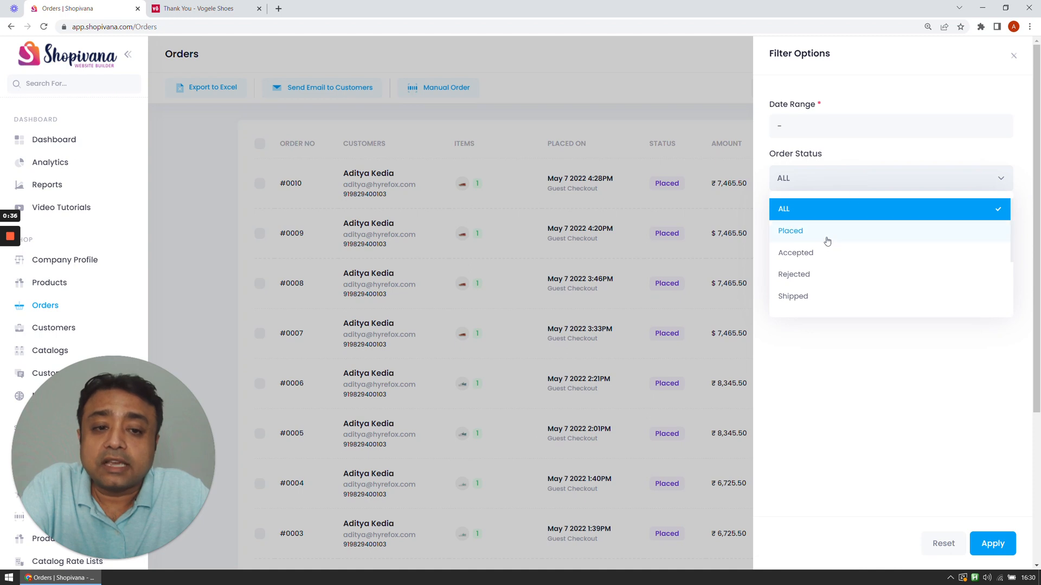
left_click(834, 176)
left_click(819, 282)
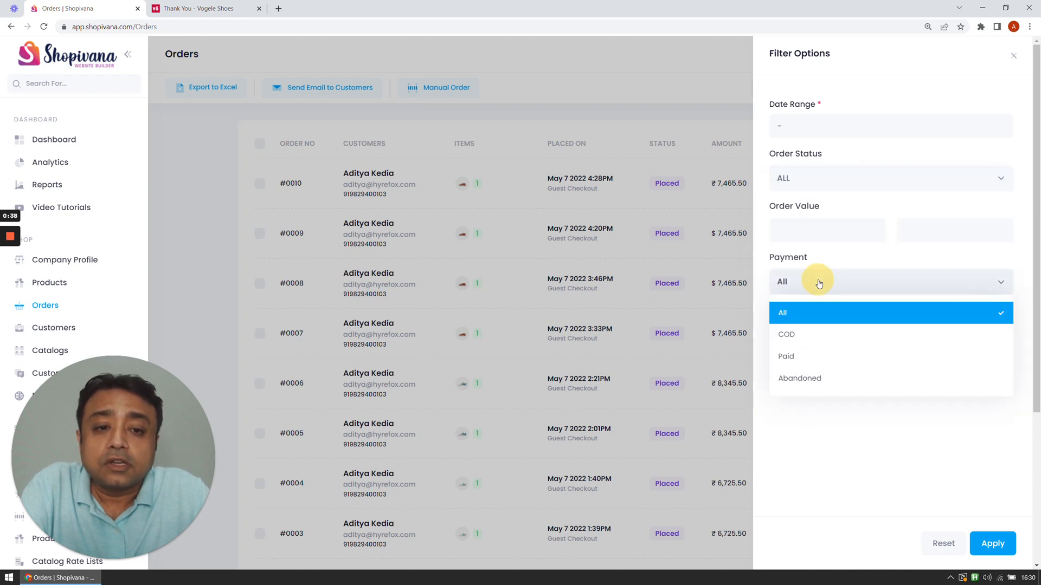
left_click(818, 335)
left_click(993, 544)
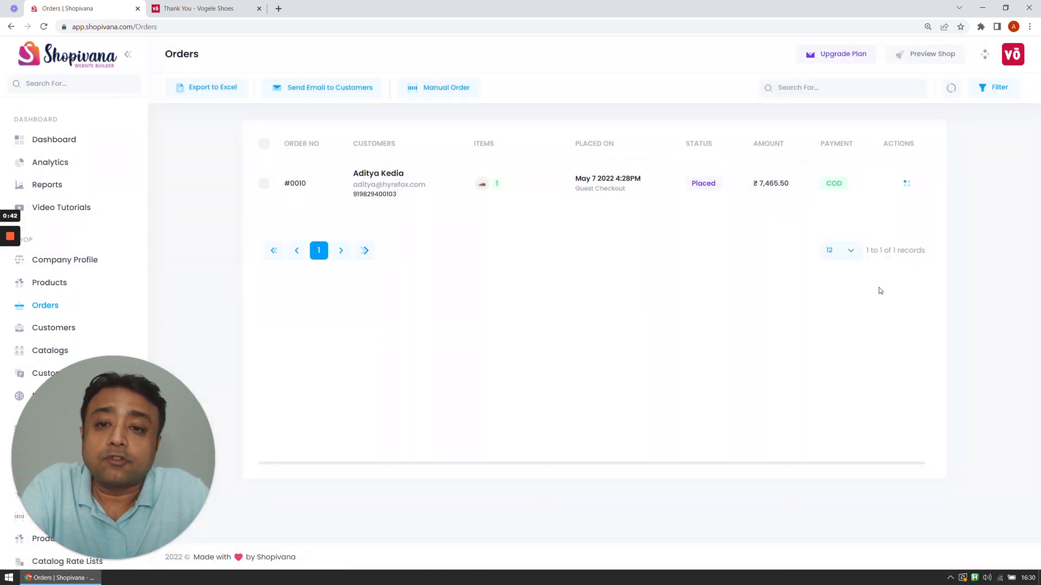
Filter the orders list by Paid payment and check the payment details of the listed orders.
left_click(989, 86)
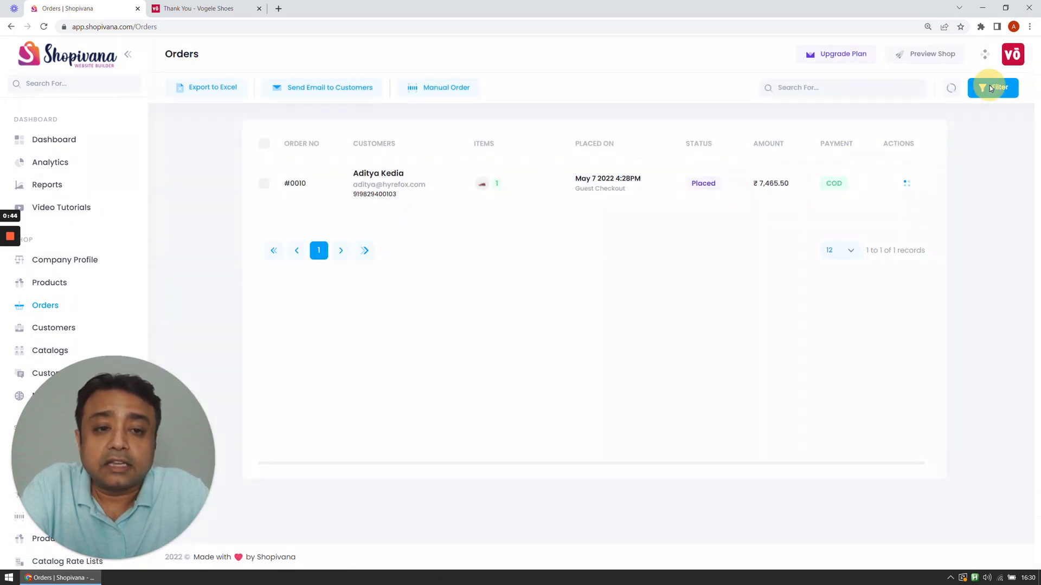
left_click(821, 280)
left_click(823, 352)
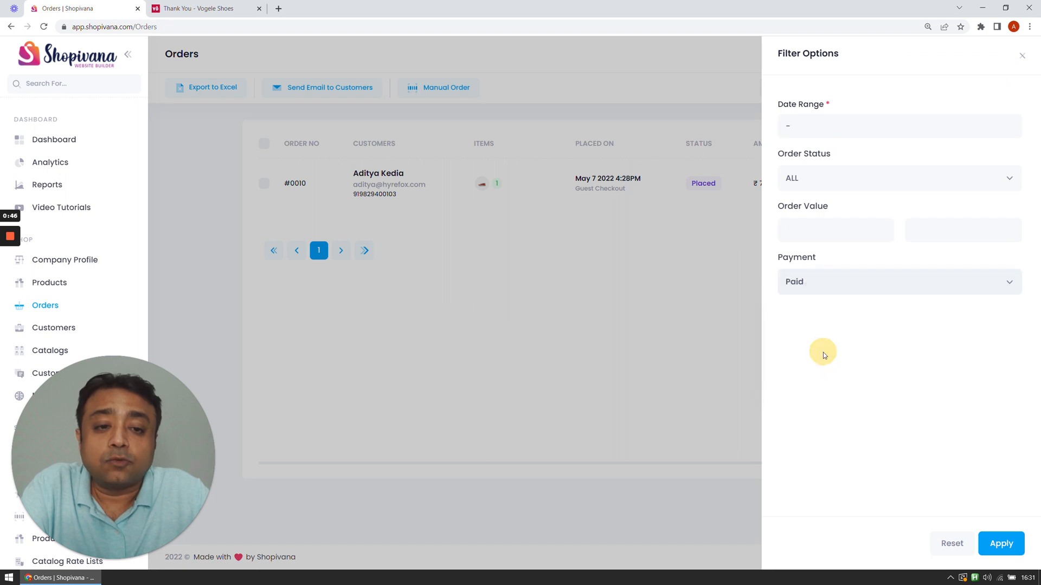
left_click(1000, 543)
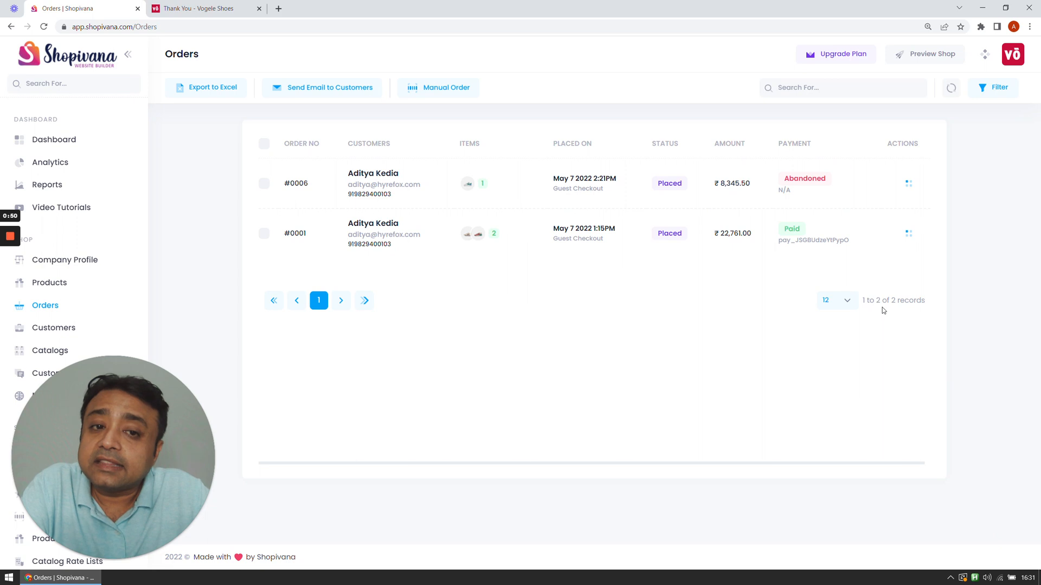
left_click_drag(777, 173, 805, 190)
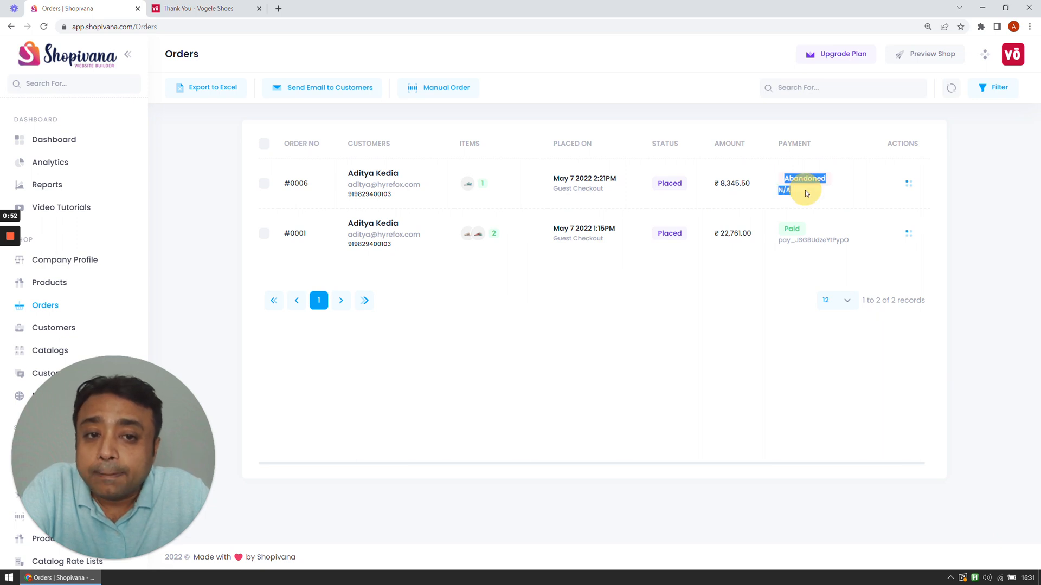
double_click(794, 241)
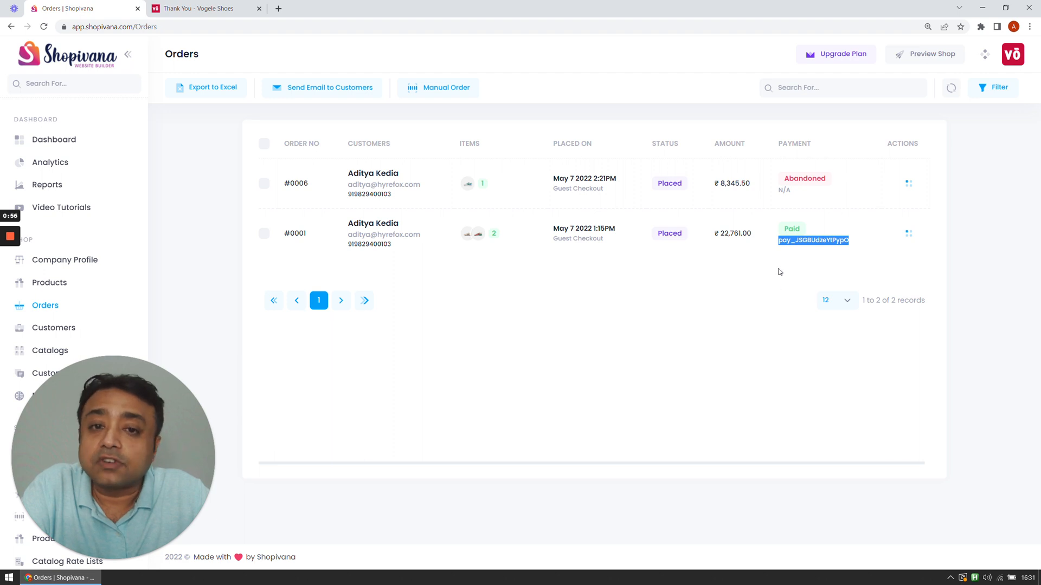
Try Return Requested as the order status filter, reset the status to ALL and reapply the filter.
left_click(993, 88)
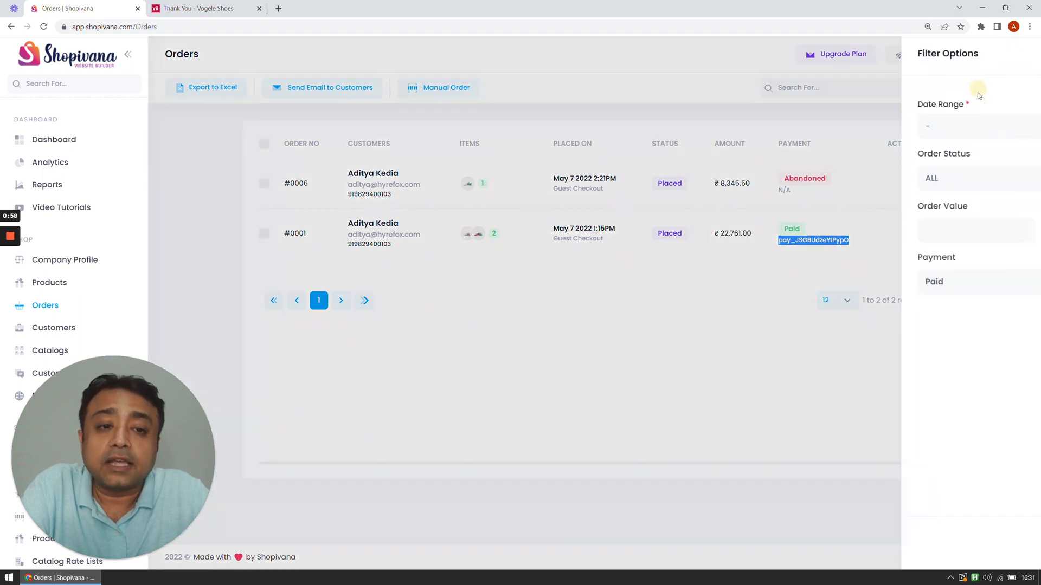
left_click(842, 179)
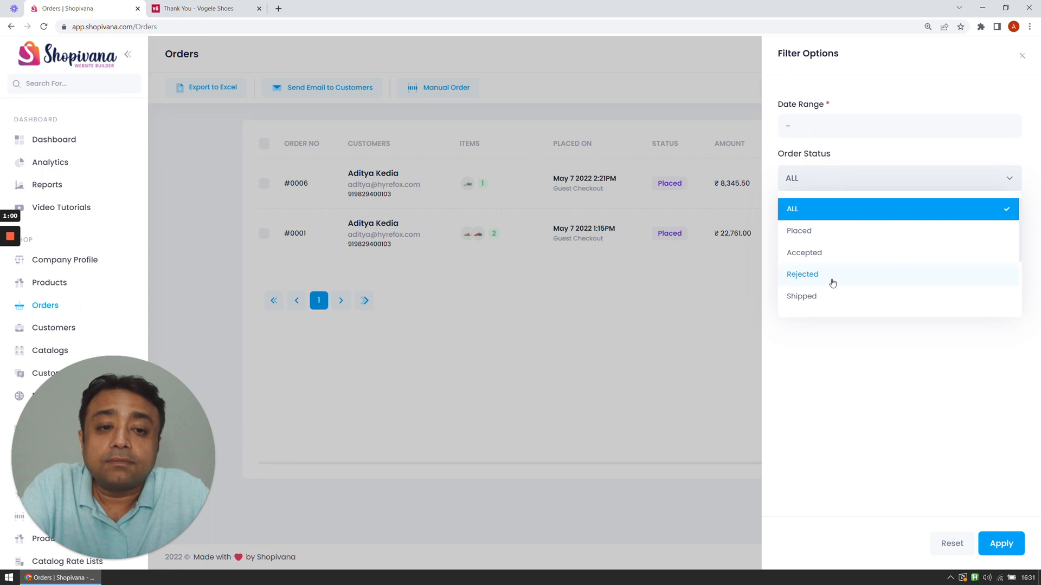
scroll(832, 282, "down", 2)
left_click(834, 304)
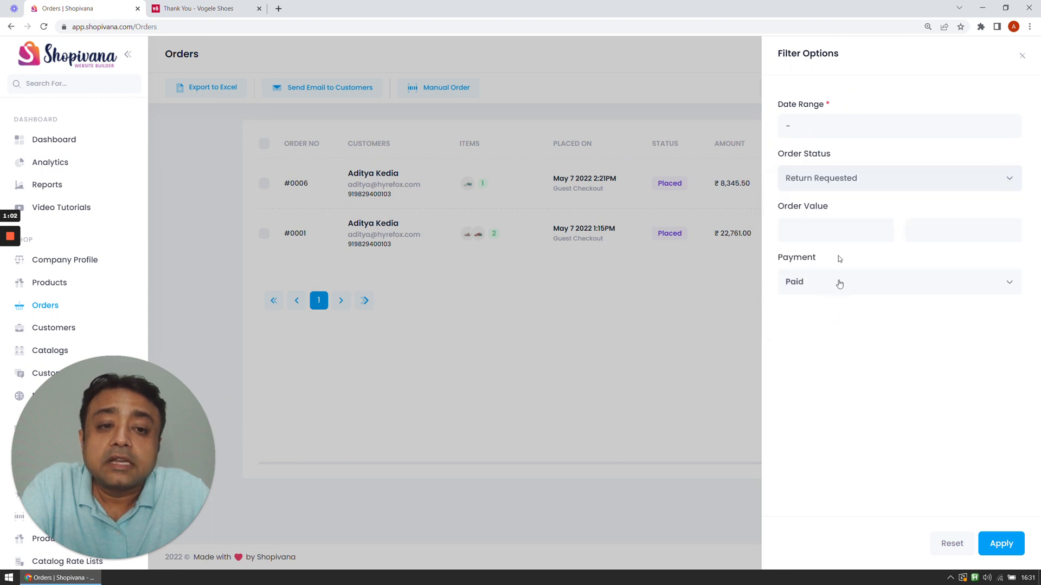
left_click(836, 188)
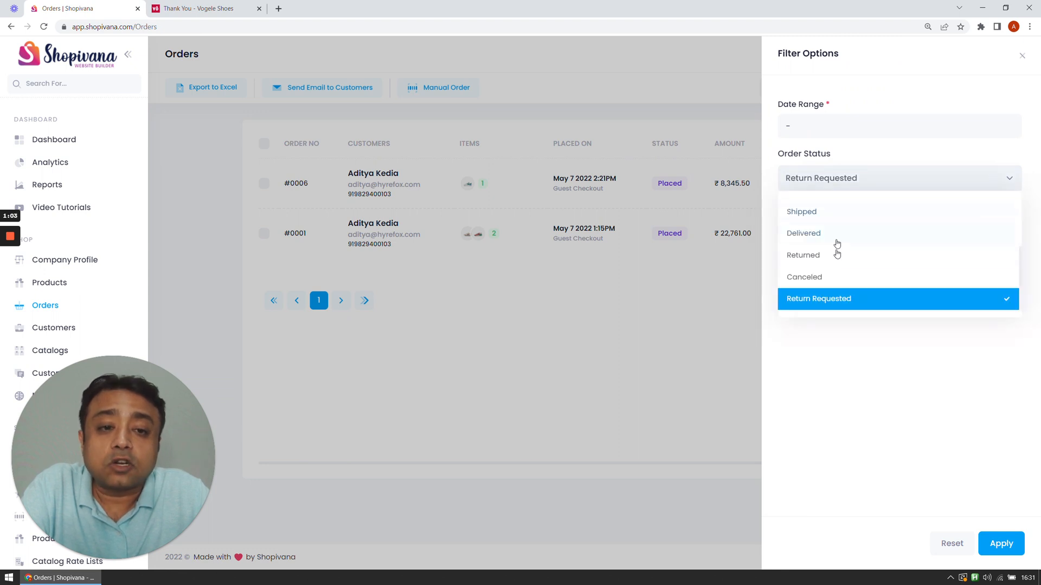
scroll(839, 223, "up", 2)
left_click(836, 212)
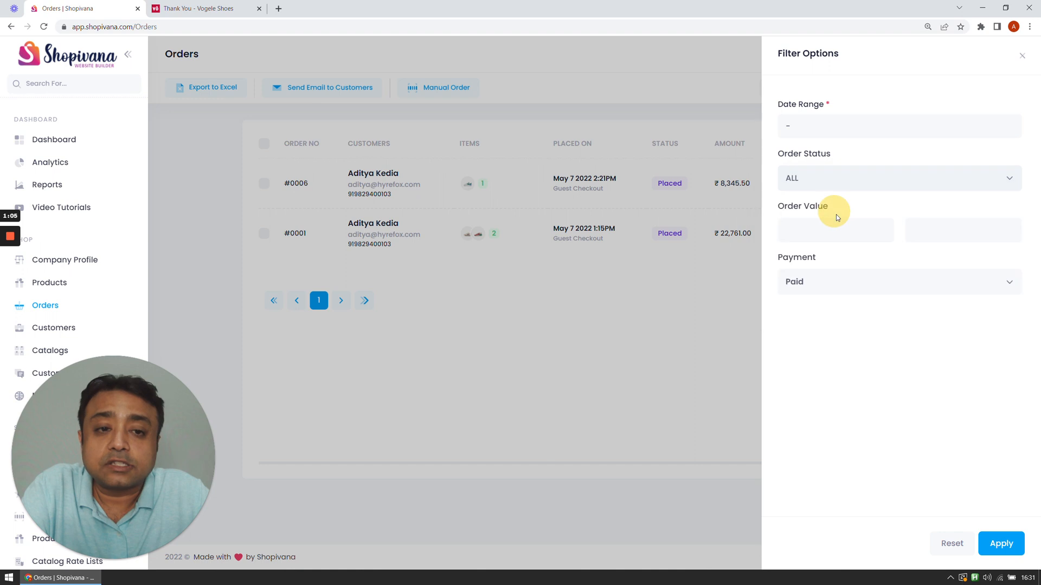
left_click(999, 542)
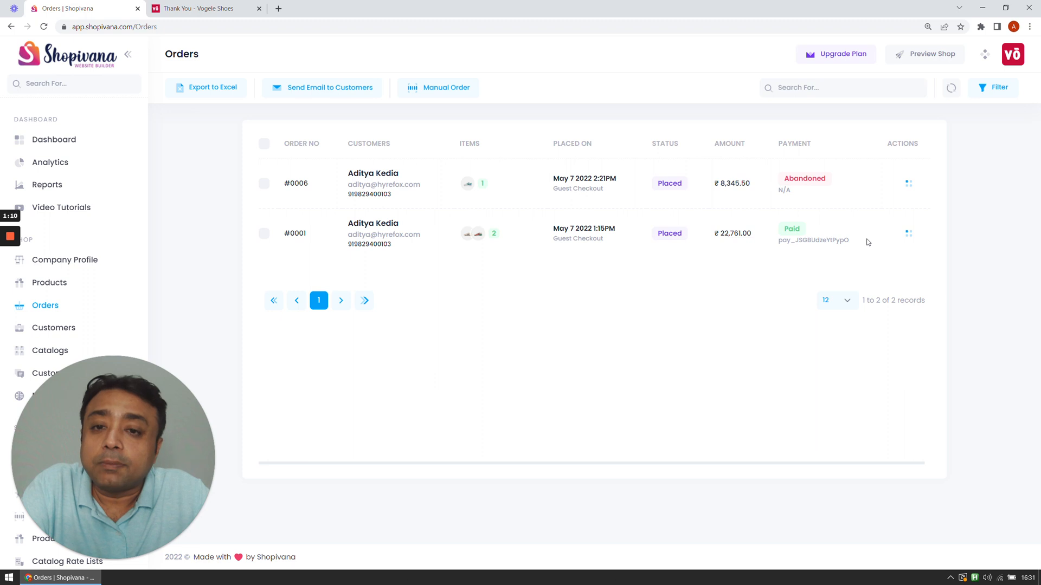
Accept the order marked Paid with a delivery time of 1 - 4 Hours.
left_click(907, 235)
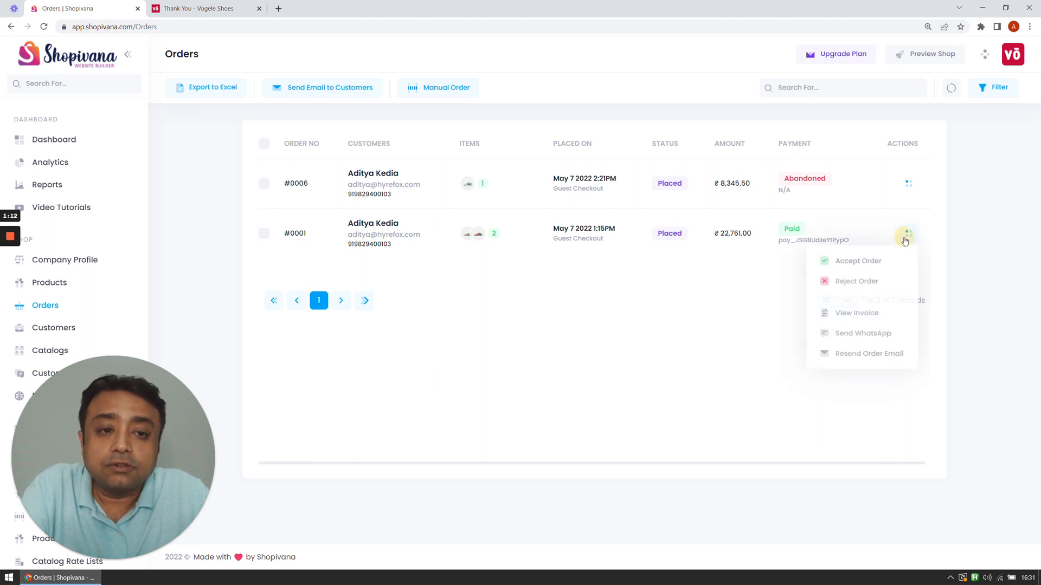
left_click(877, 261)
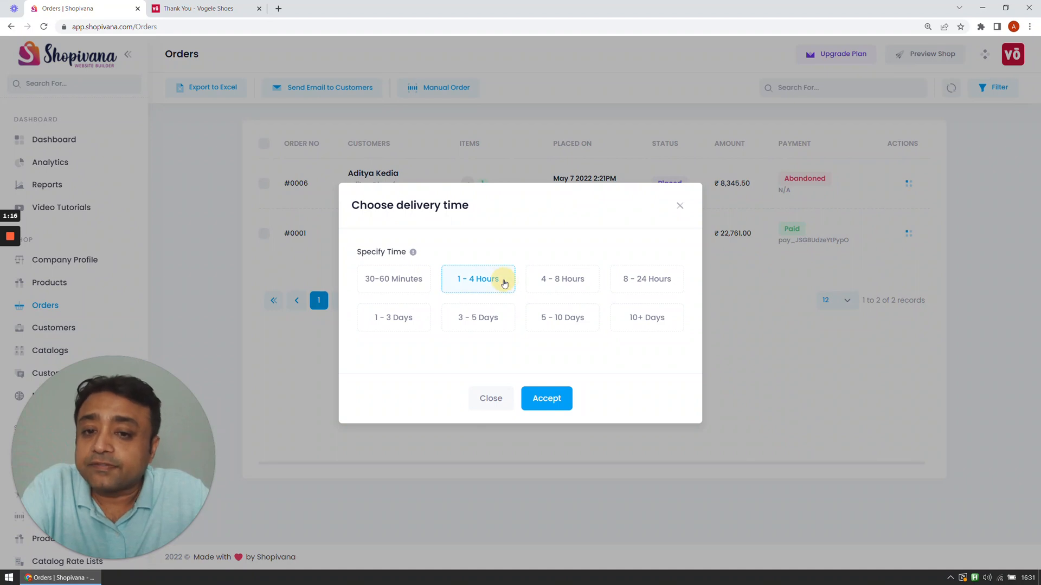
left_click(558, 402)
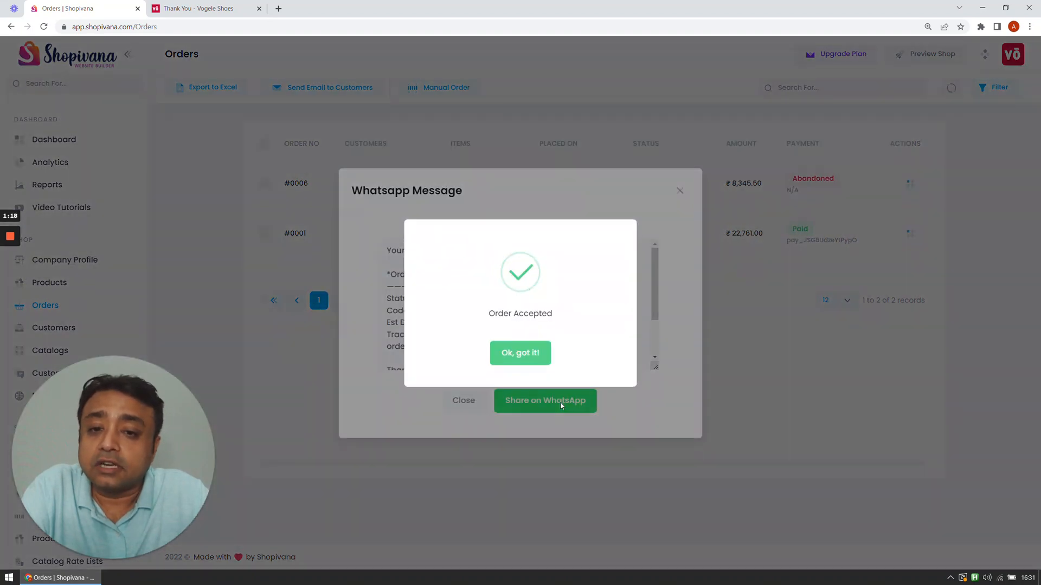
left_click(519, 362)
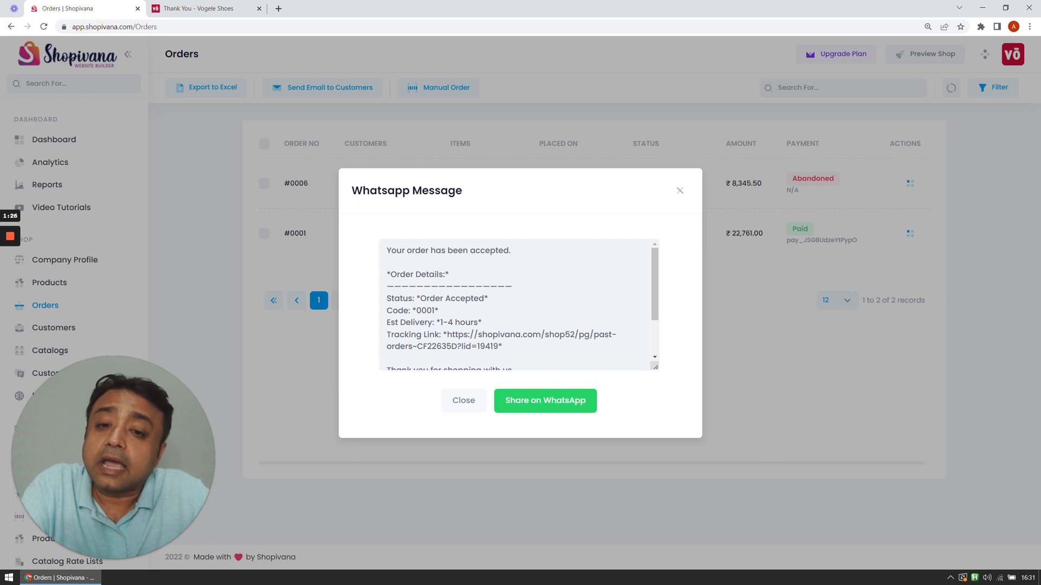
Review the WhatsApp message for the accepted order and close it without sharing.
left_click_drag(401, 247, 525, 288)
left_click(525, 286)
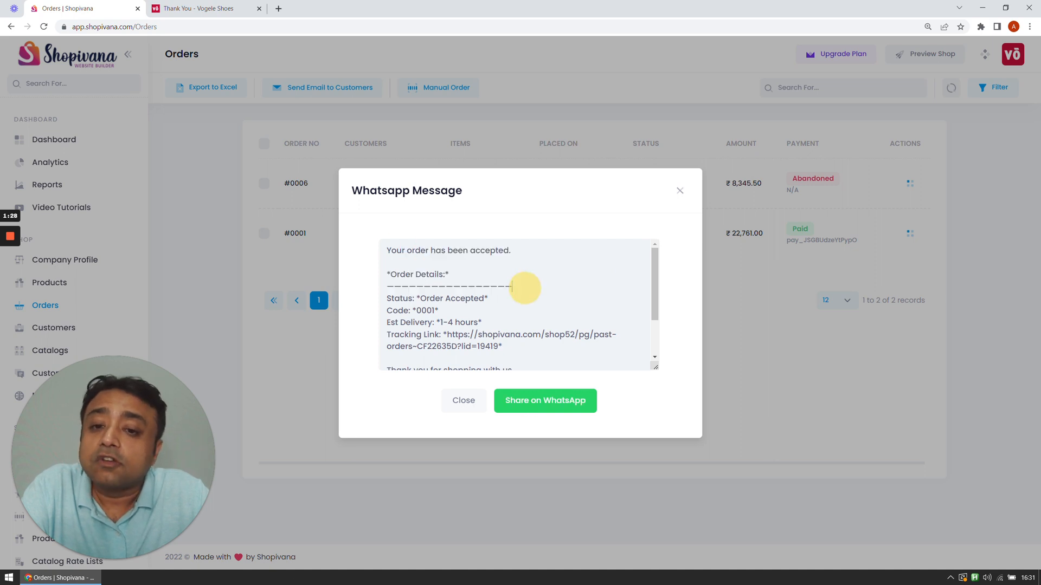
scroll(525, 287, "down", 1)
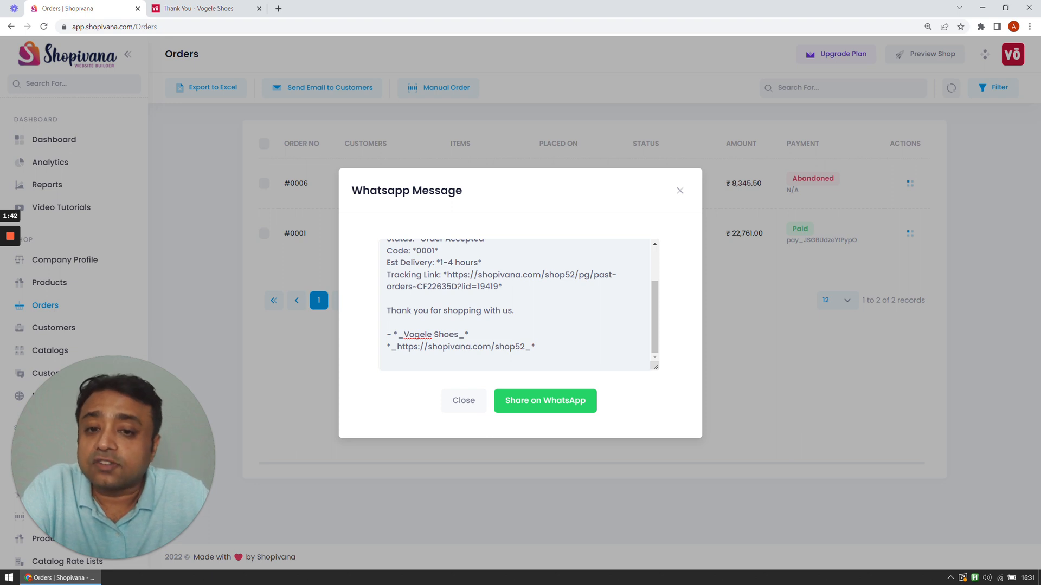
scroll(519, 305, "up", 1)
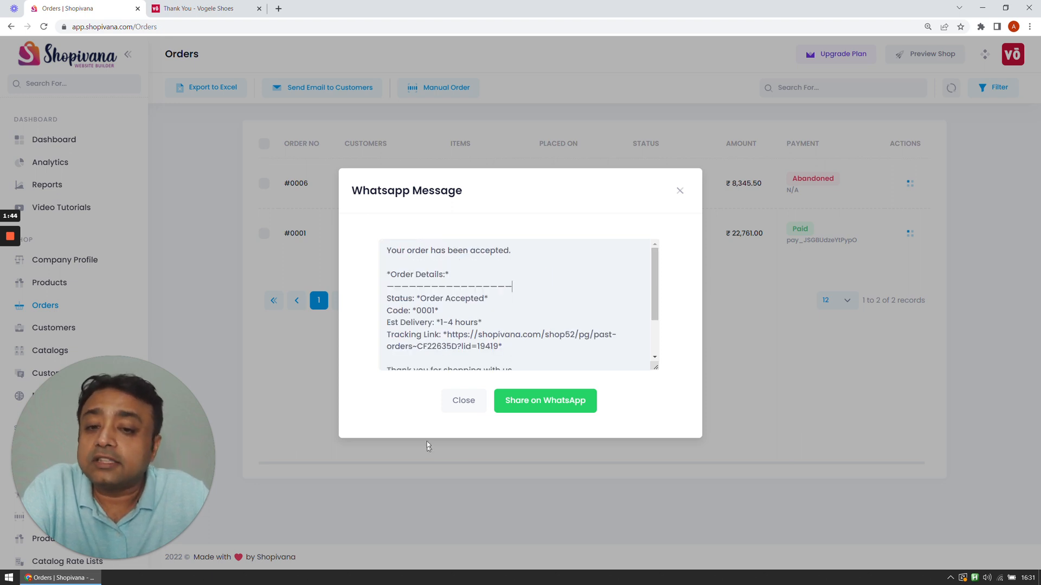
left_click(461, 400)
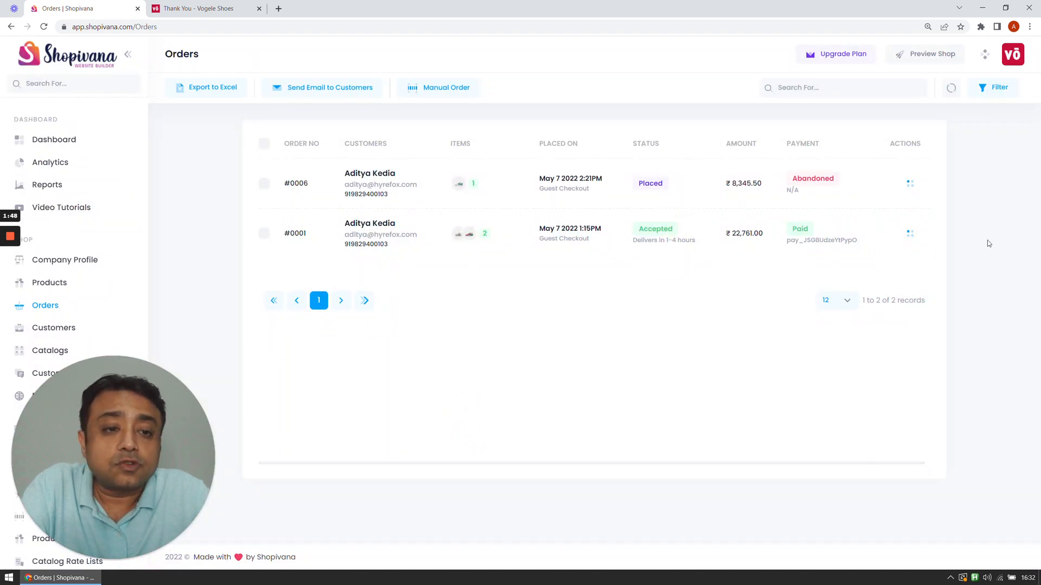
Ship the accepted order with tracking number RTYUi76567 and close the WhatsApp message without sharing.
left_click(915, 242)
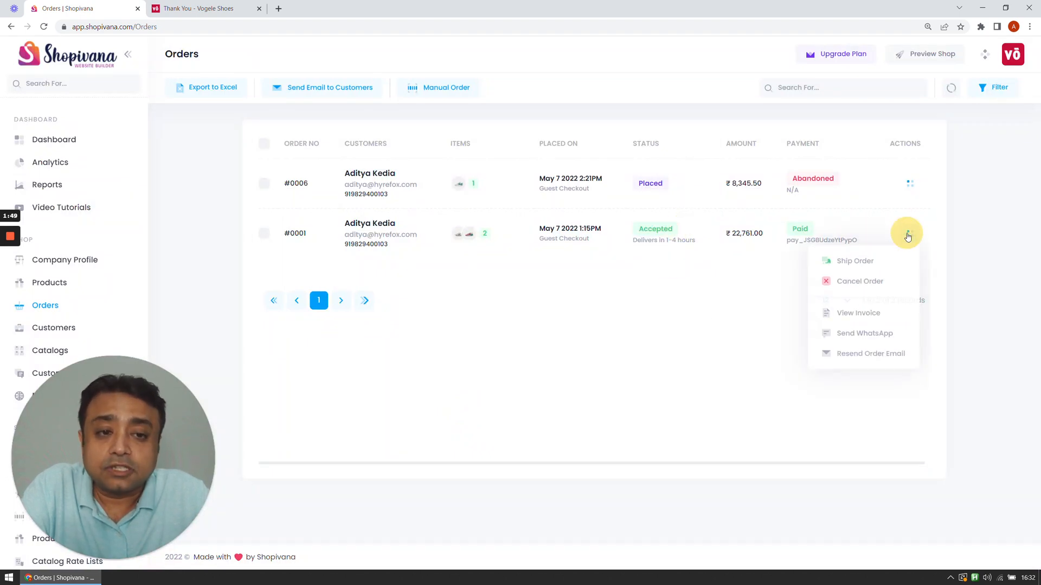
left_click(885, 262)
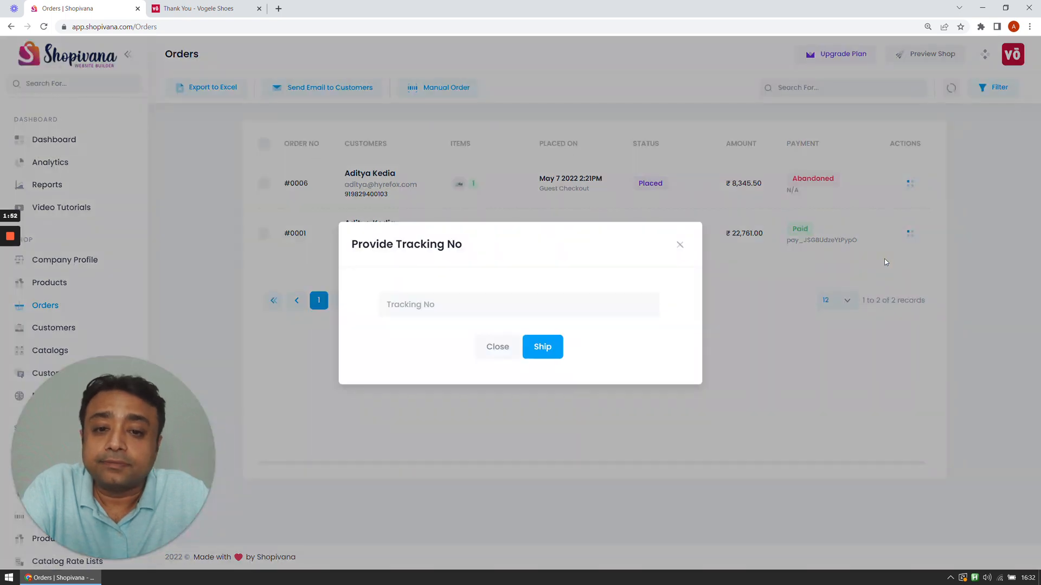
left_click(524, 307)
left_click(452, 351)
left_click(542, 348)
left_click(551, 364)
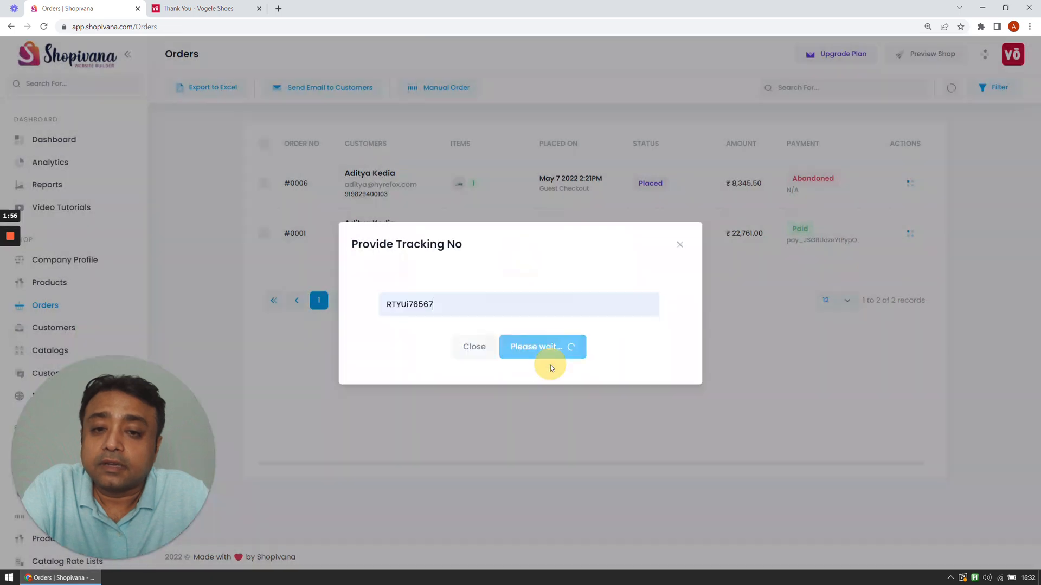
left_click(541, 352)
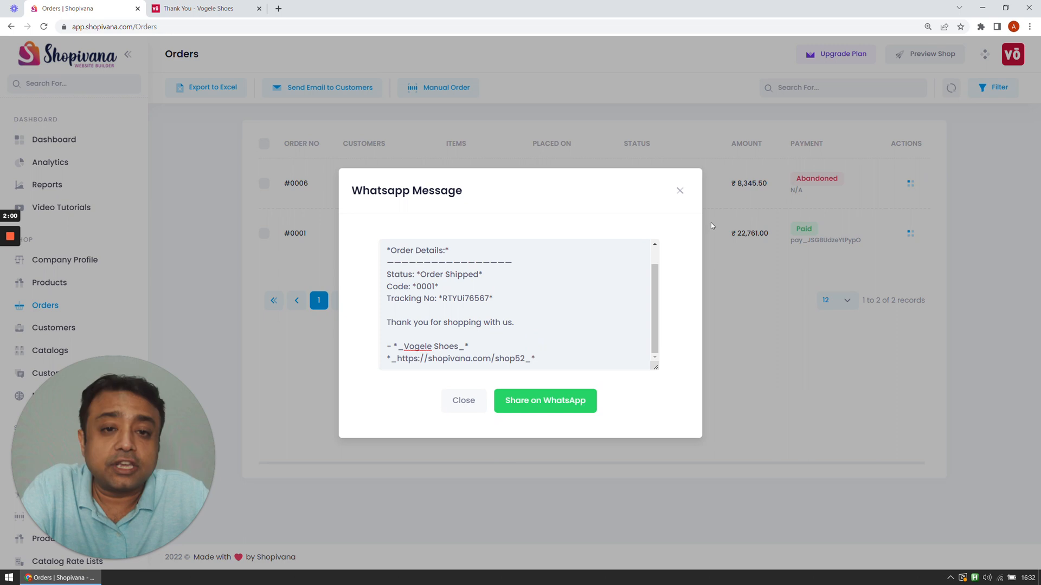
left_click(680, 191)
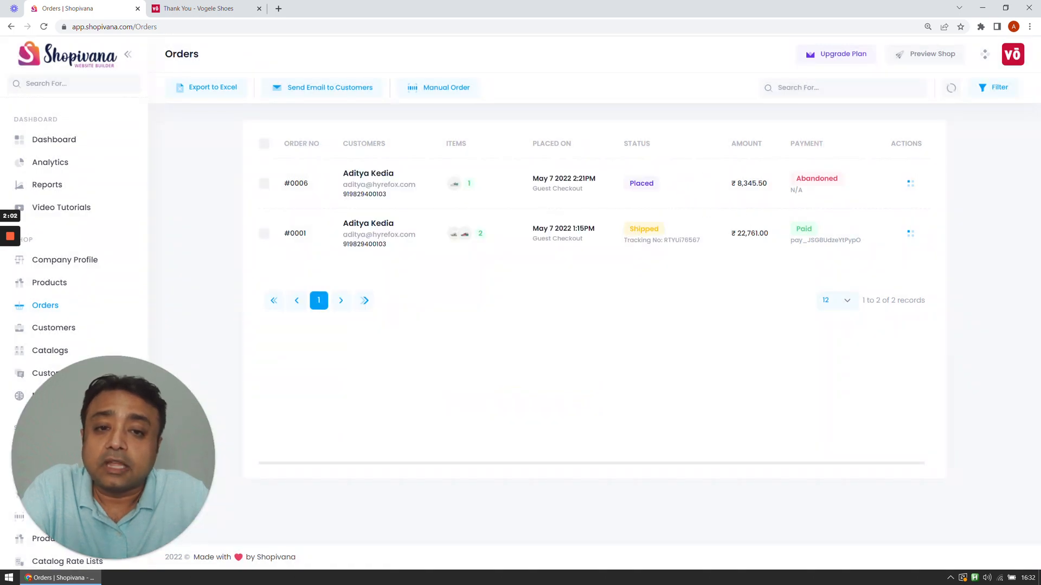
Mark the shipped order as delivered, review its WhatsApp message and close it without sharing.
left_click(910, 233)
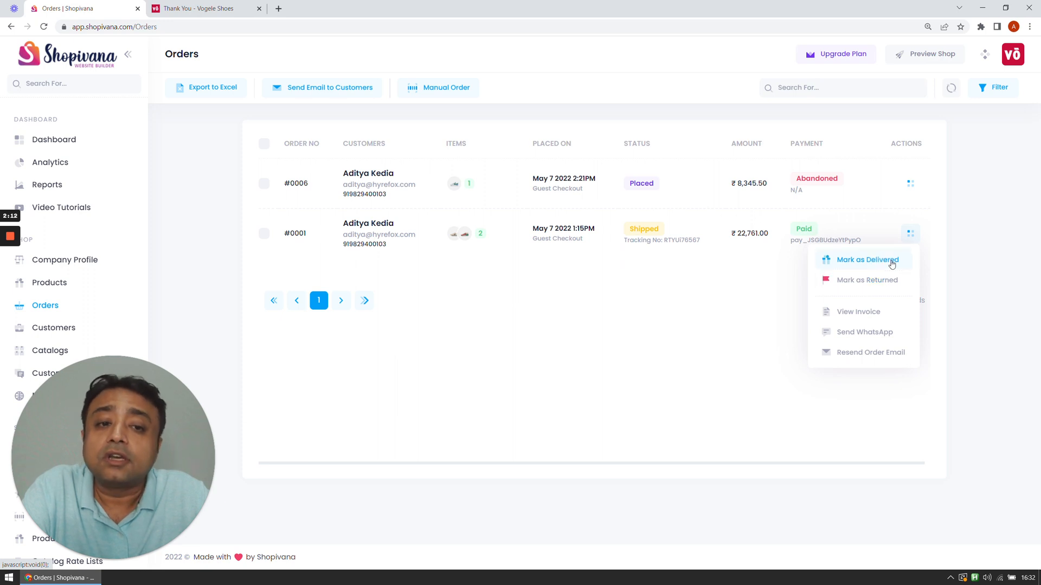
left_click(890, 260)
left_click(561, 369)
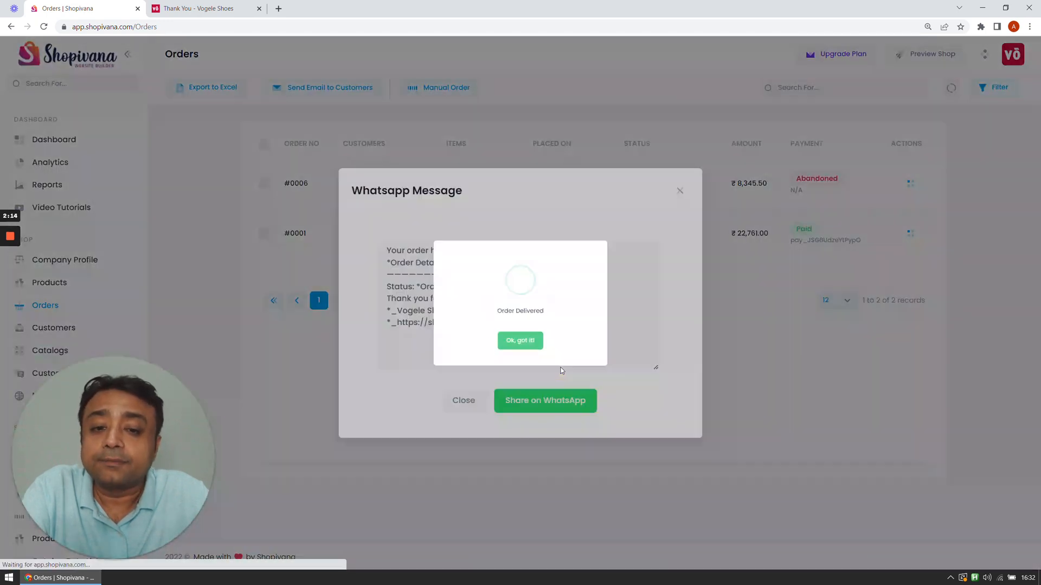
left_click(537, 354)
left_click_drag(580, 339, 295, 251)
left_click(553, 331)
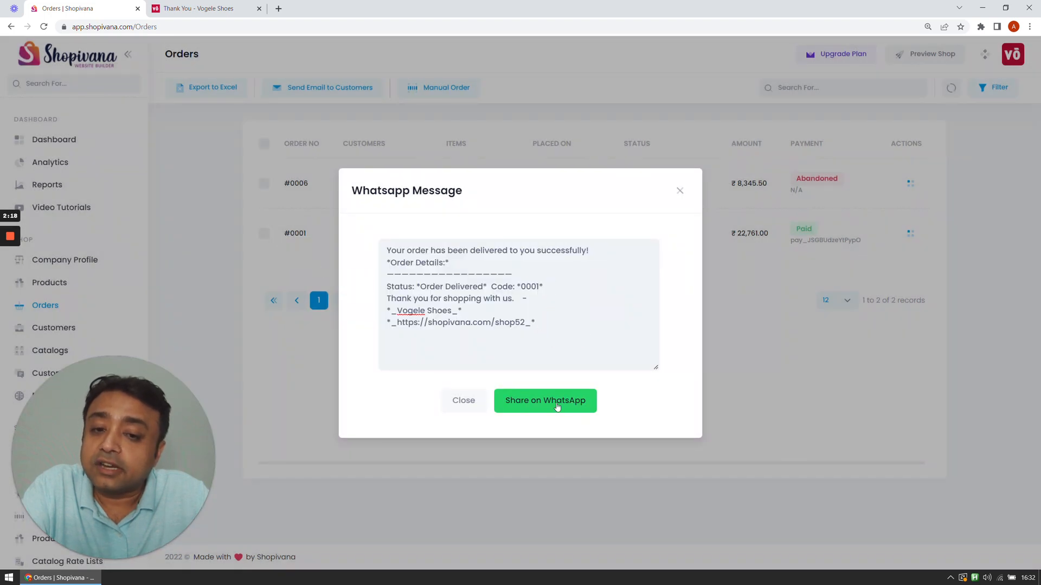
left_click(681, 190)
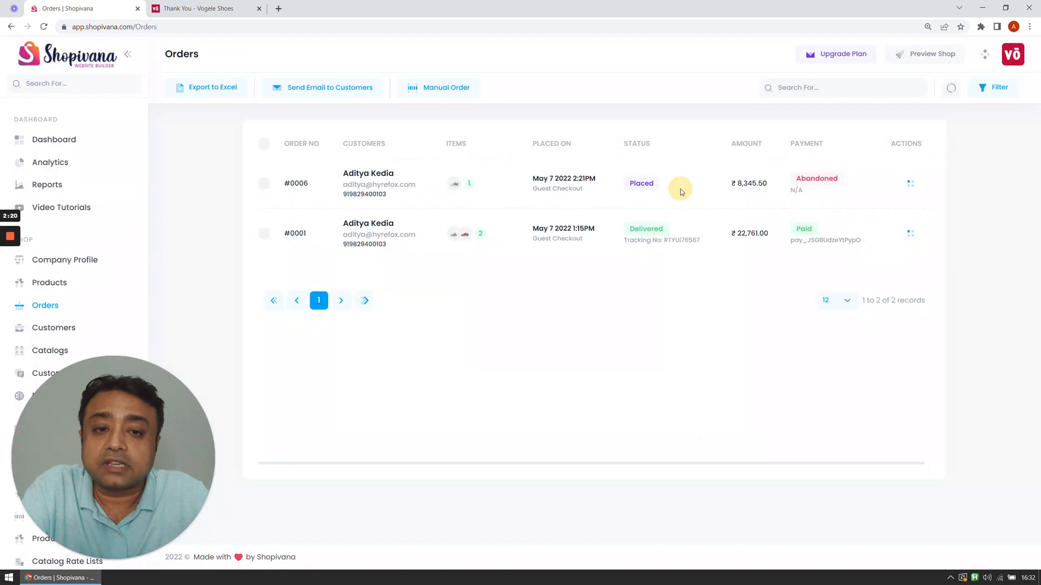
View the invoice of the delivered order and copy its web address.
left_click(908, 235)
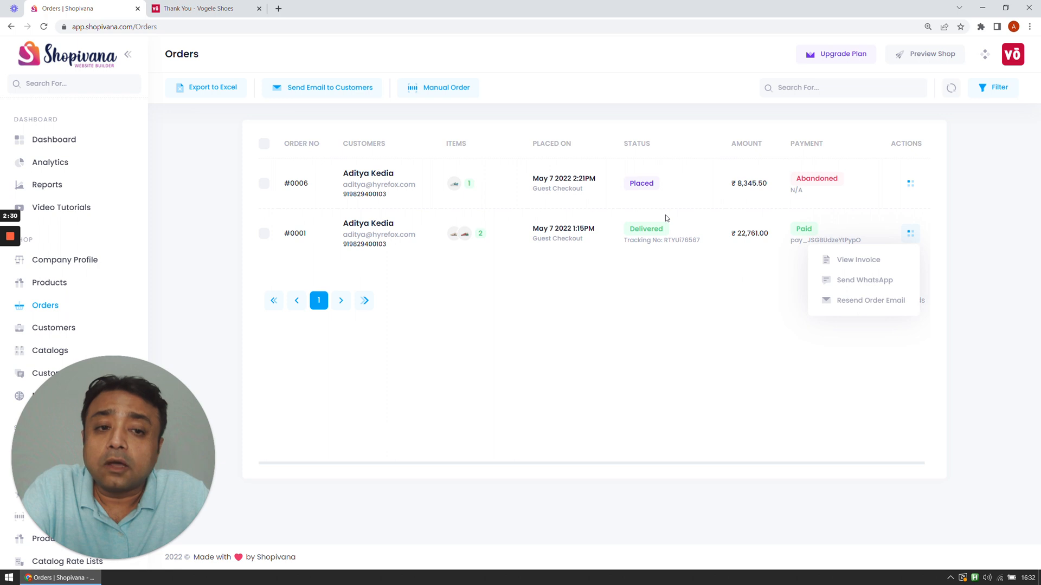
left_click(848, 262)
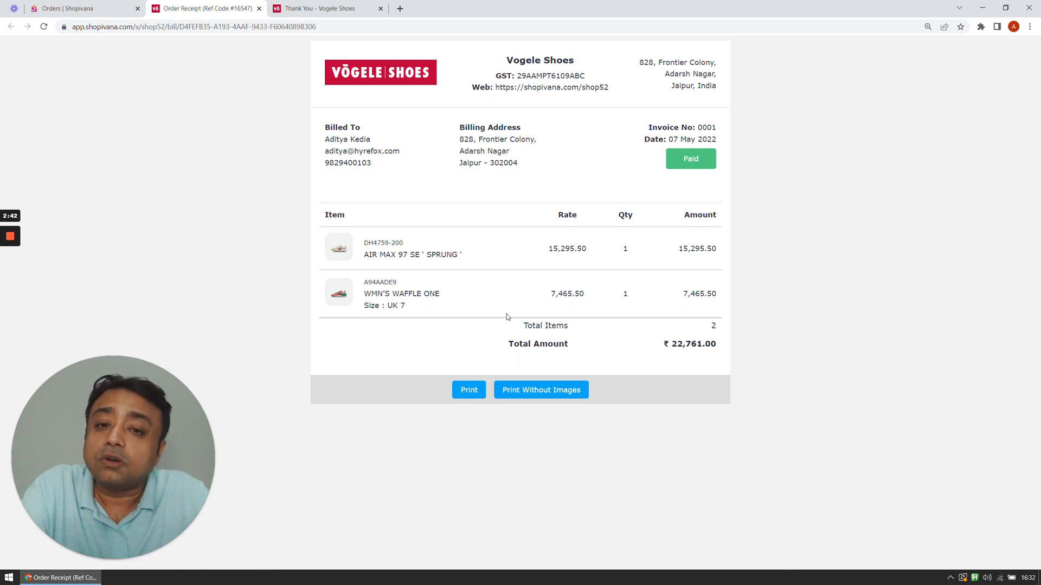
left_click(271, 26)
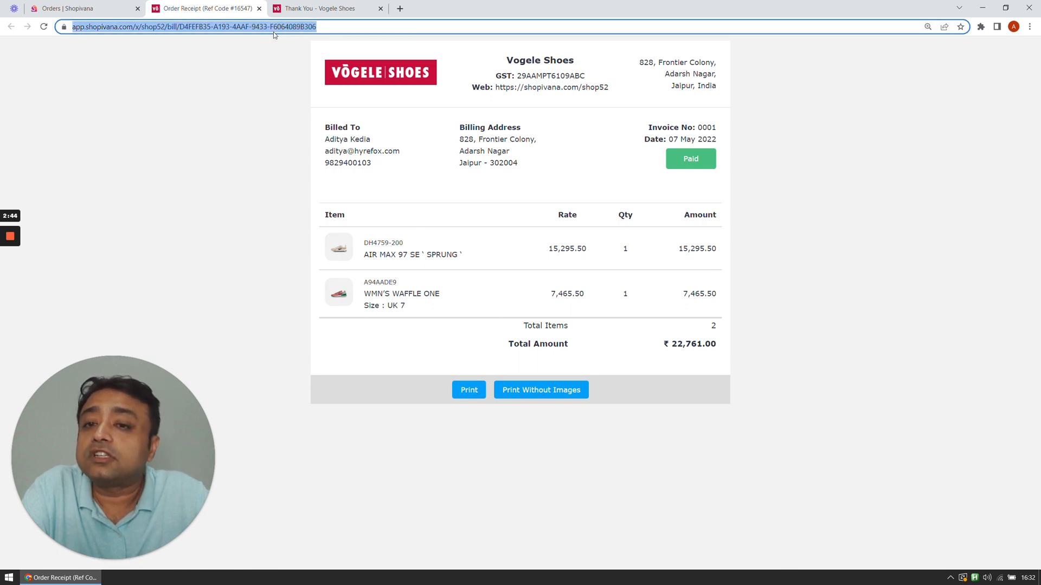
right_click(272, 29)
left_click(307, 103)
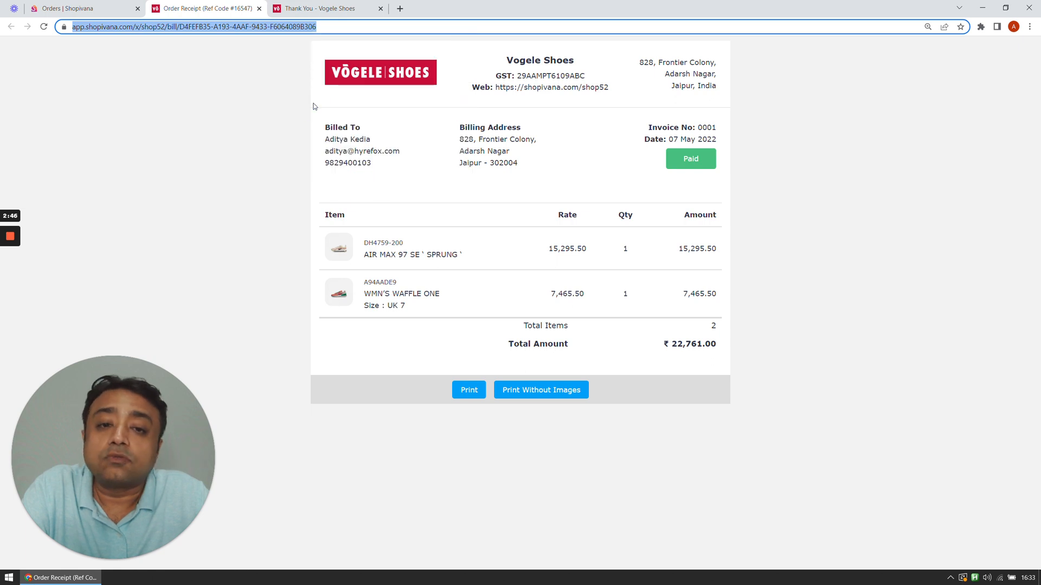
Return to the orders list and review the actions available for the delivered order without choosing one.
left_click(66, 9)
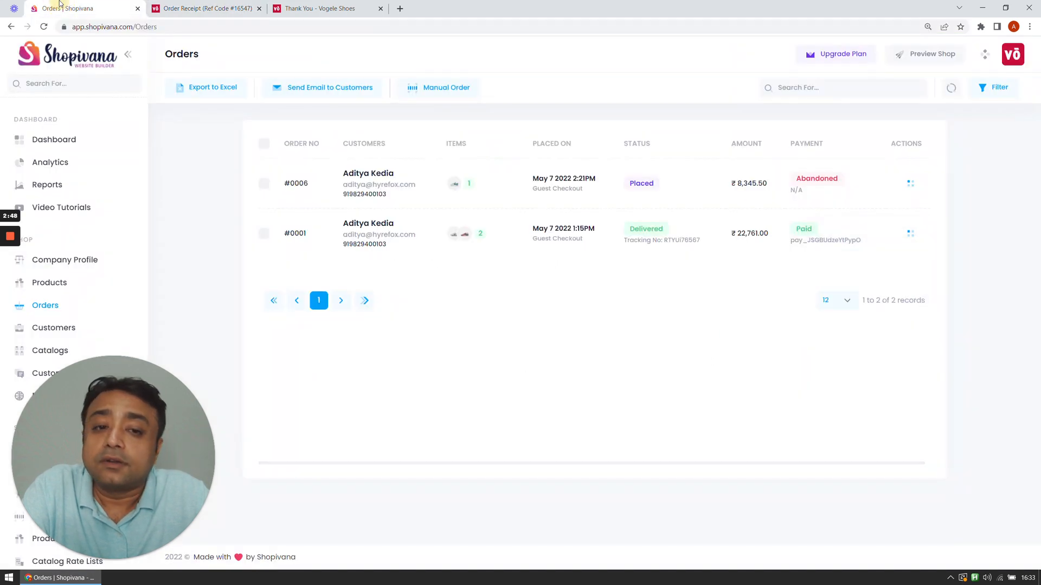
left_click(910, 233)
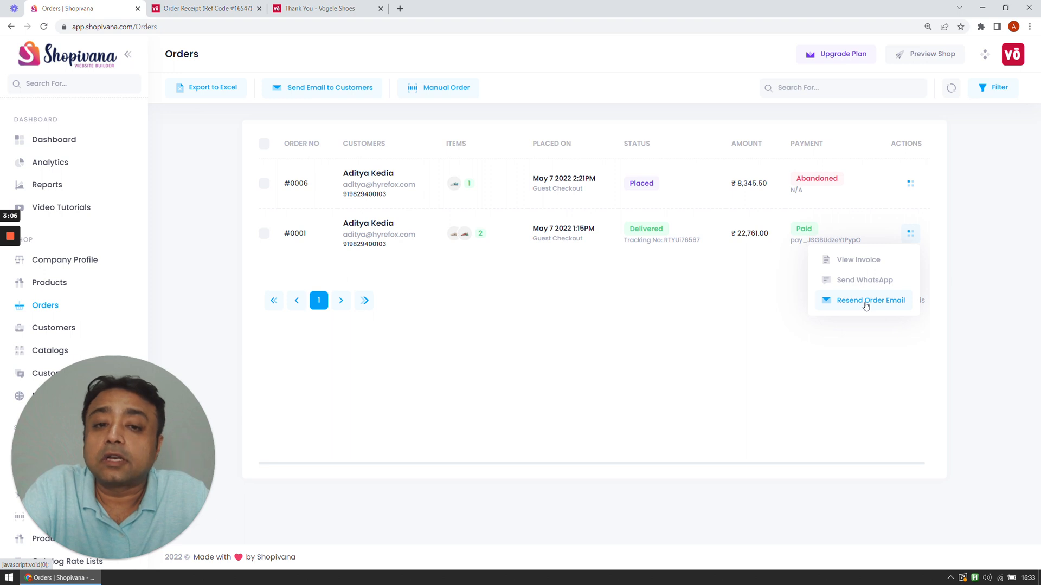
left_click(657, 304)
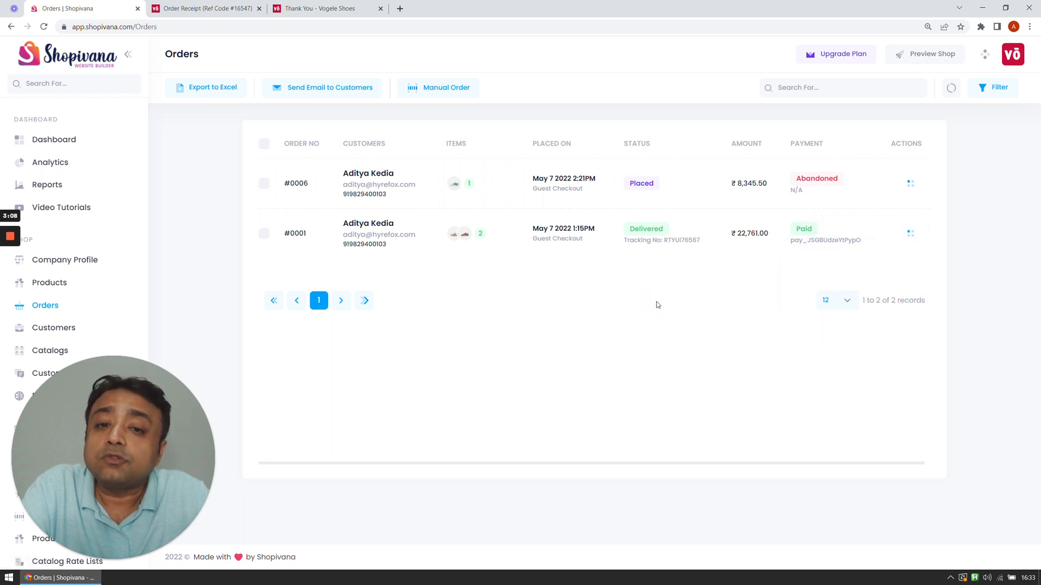